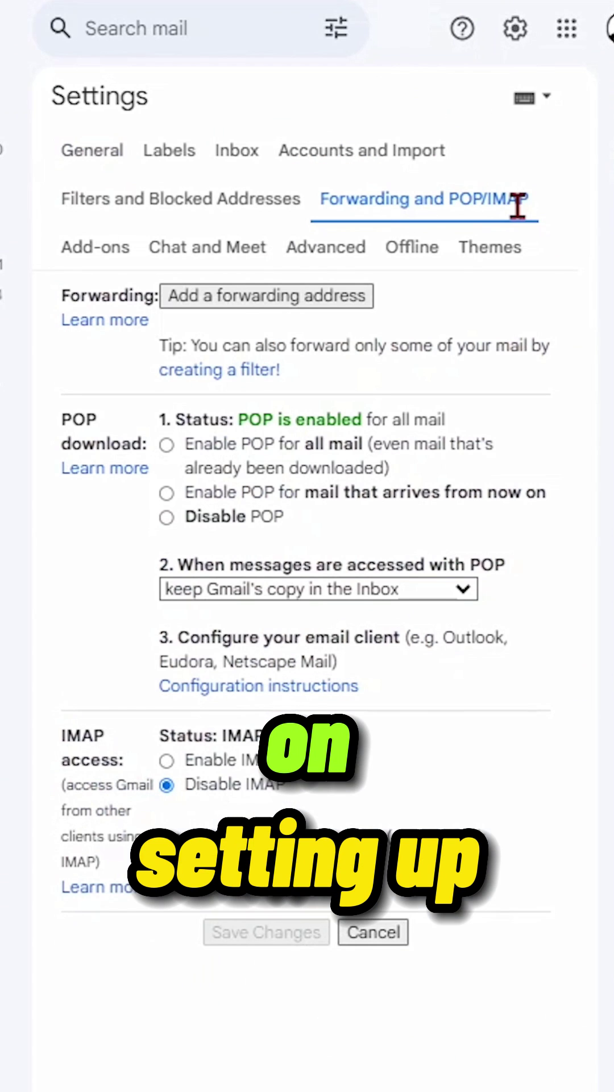
- Open Gmail's full settings page from the Settings cog, landing on the General section
left_click(167, 760)
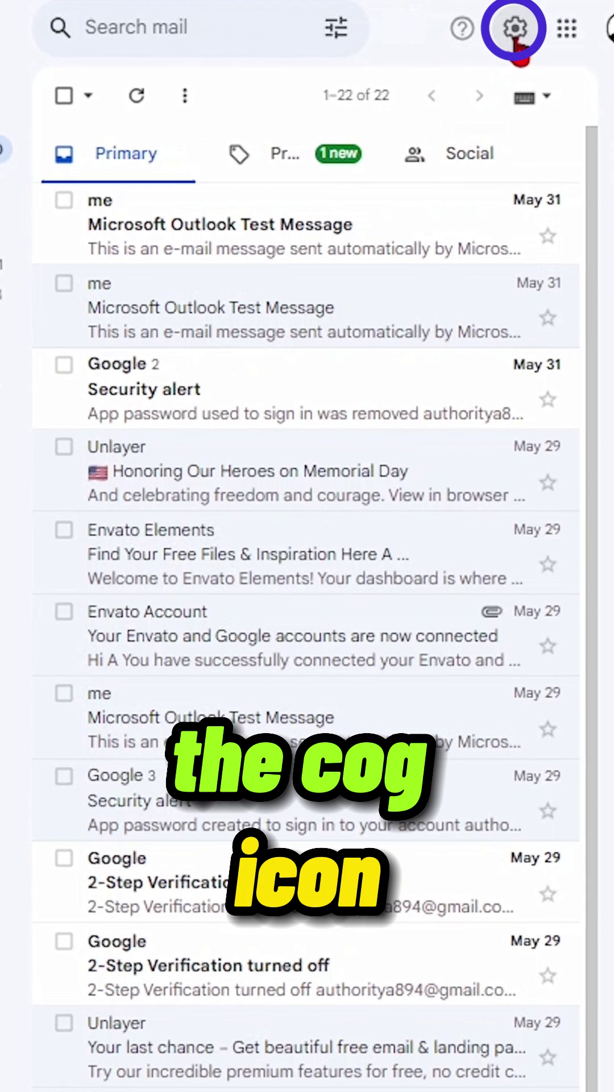
left_click(555, 14)
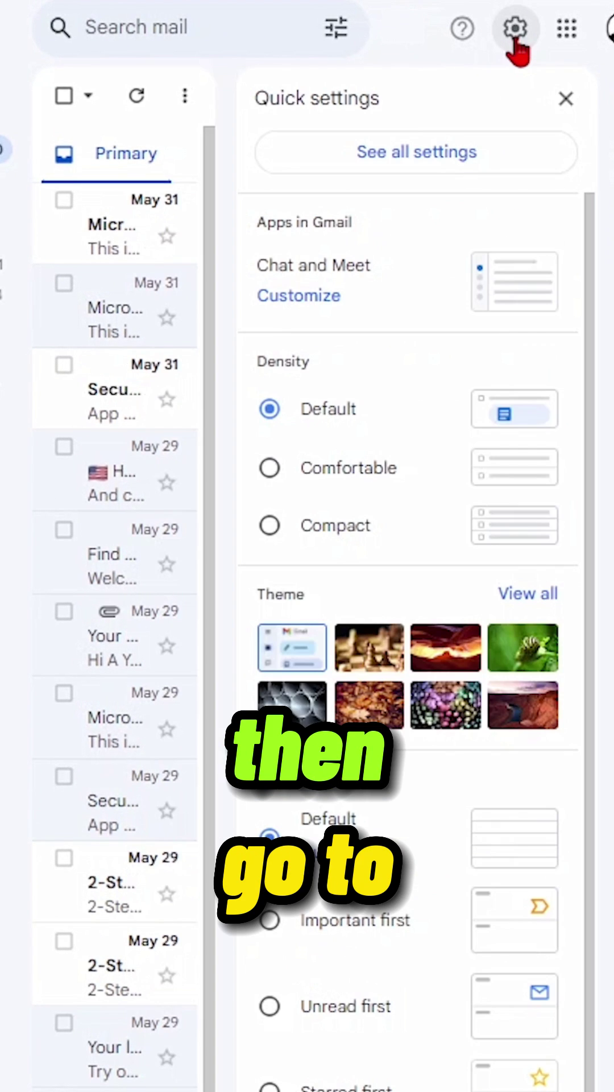
left_click(514, 152)
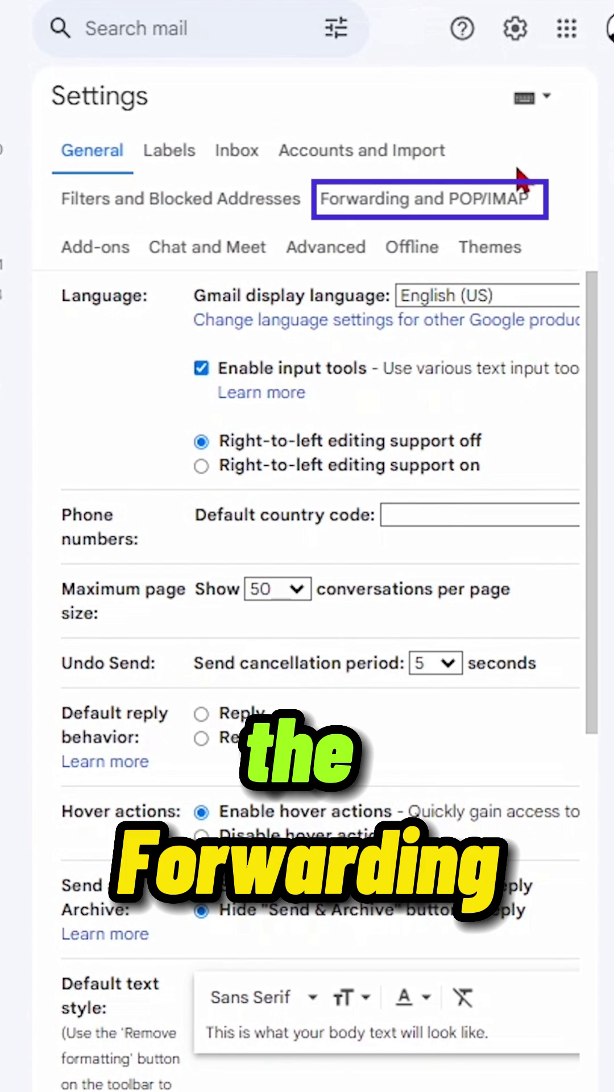
- Select Enable IMAP on the Forwarding and POP/IMAP tab and save the change
left_click(517, 210)
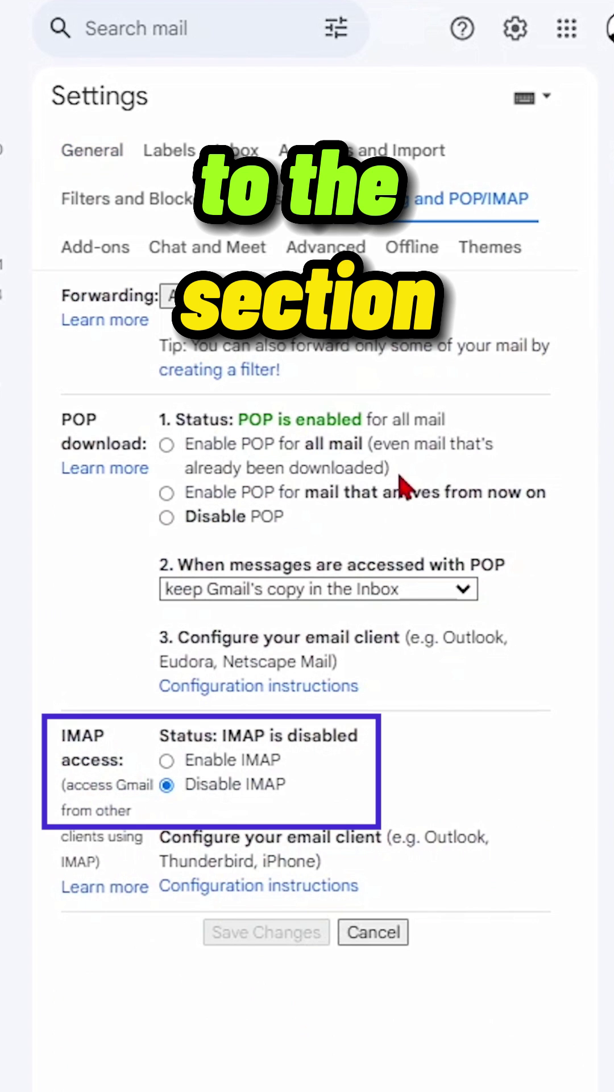
left_click(241, 763)
scroll(243, 726, "down", 4)
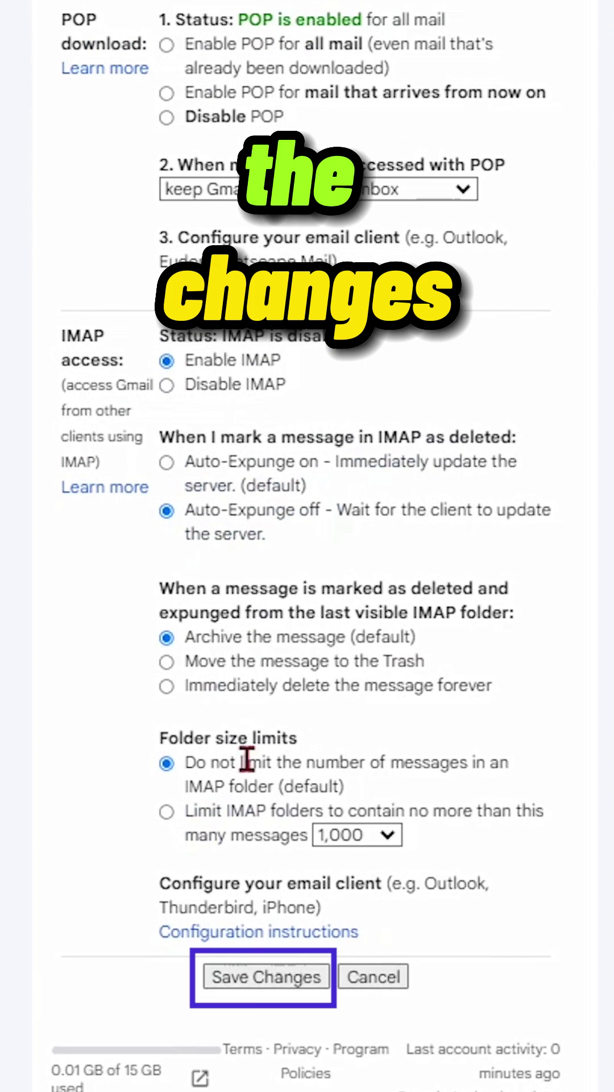
left_click(244, 973)
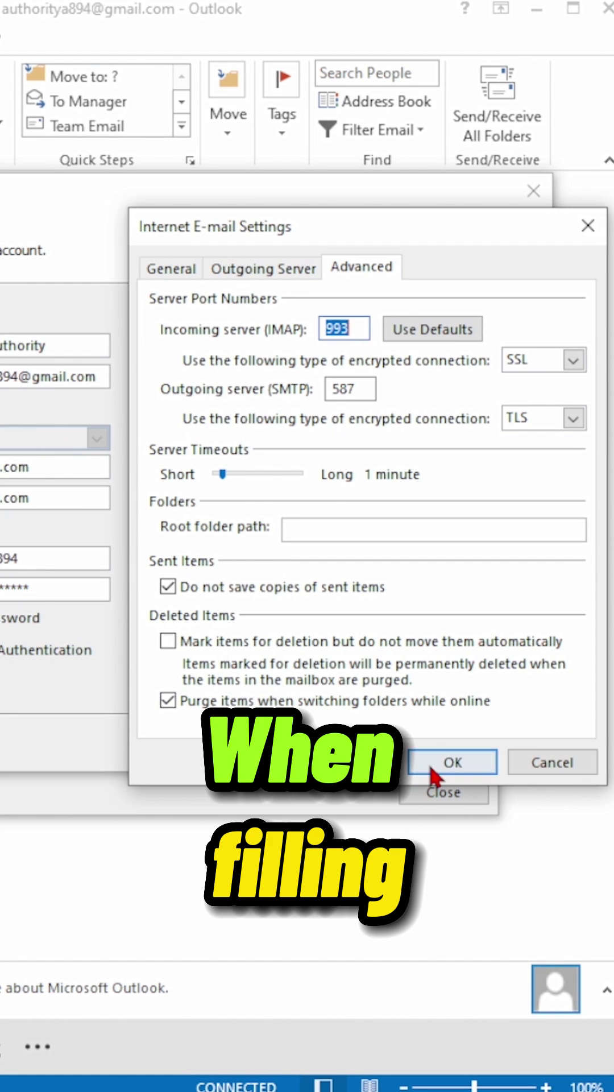
- Accept the IMAP 993 SSL and SMTP 587 TLS settings and run Test Account Settings
left_click(456, 762)
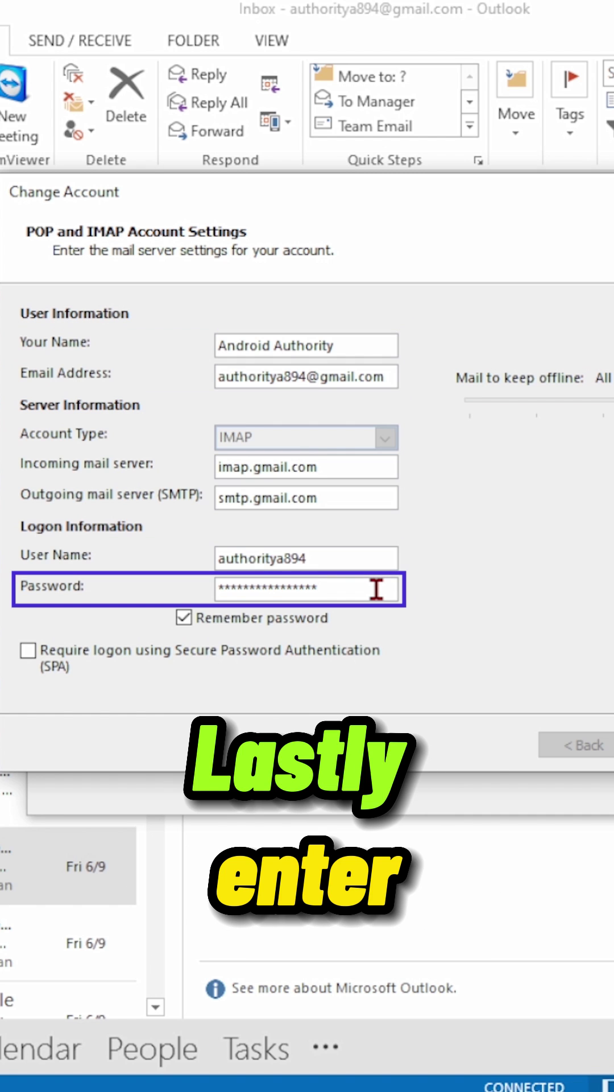
key("Return")
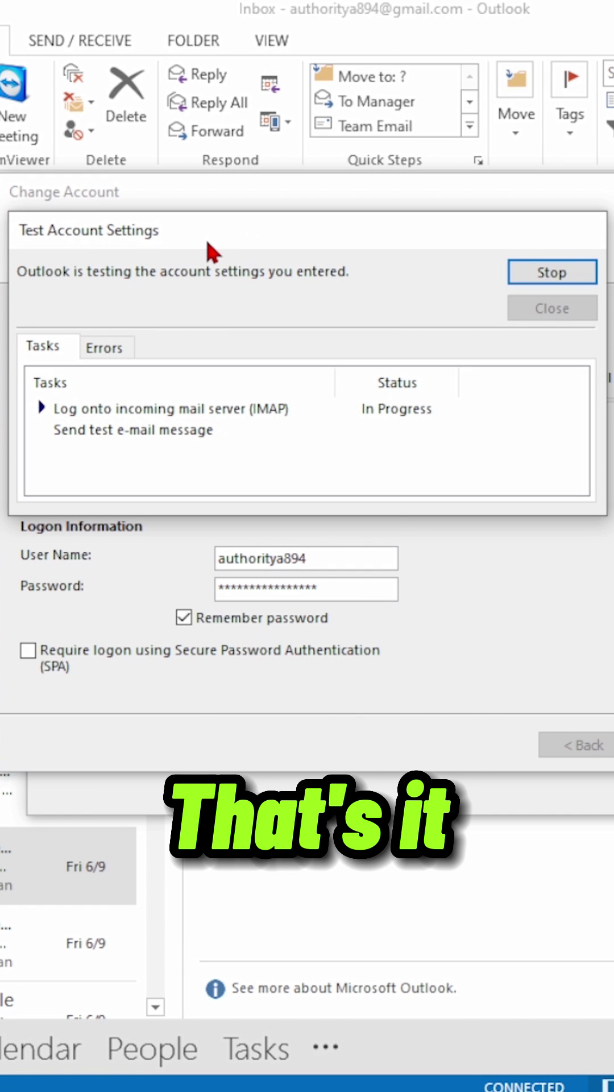